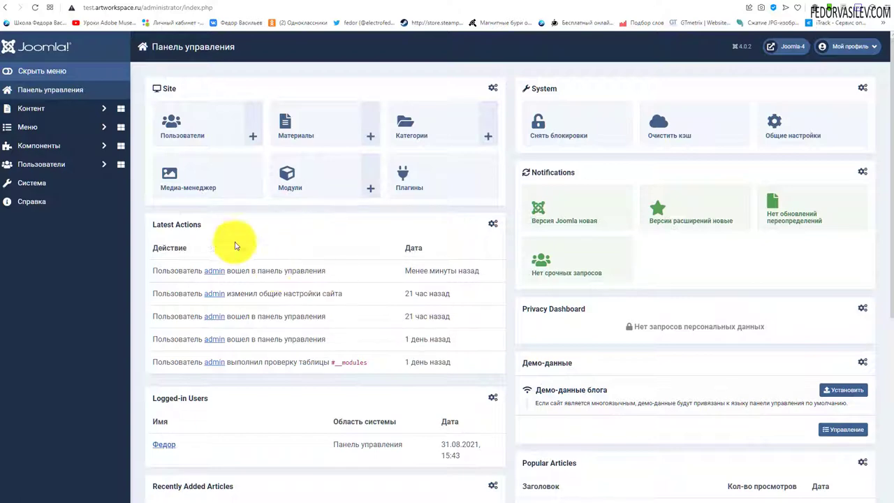
Step: Look through the home page of the public Joomla site, from the banner to the articles and side modules
key(ctrl+Tab)
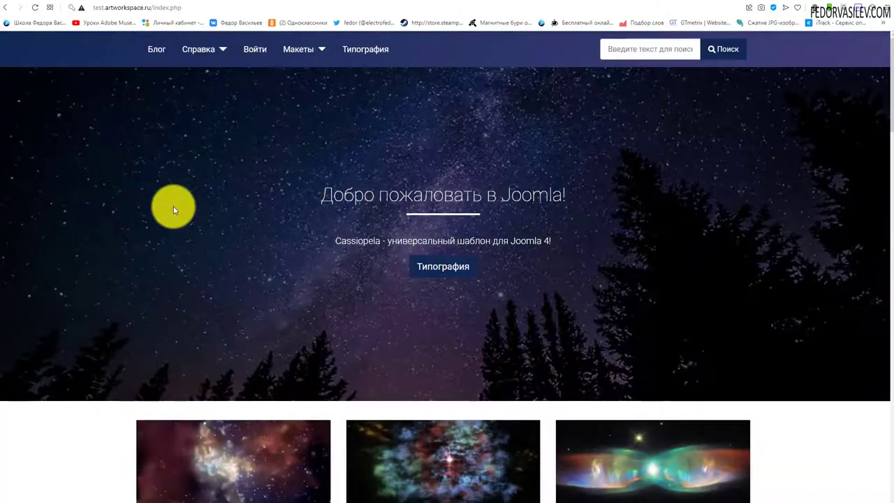
scroll(174, 210, down, 3)
scroll(688, 279, down, 2)
scroll(688, 279, down, 7)
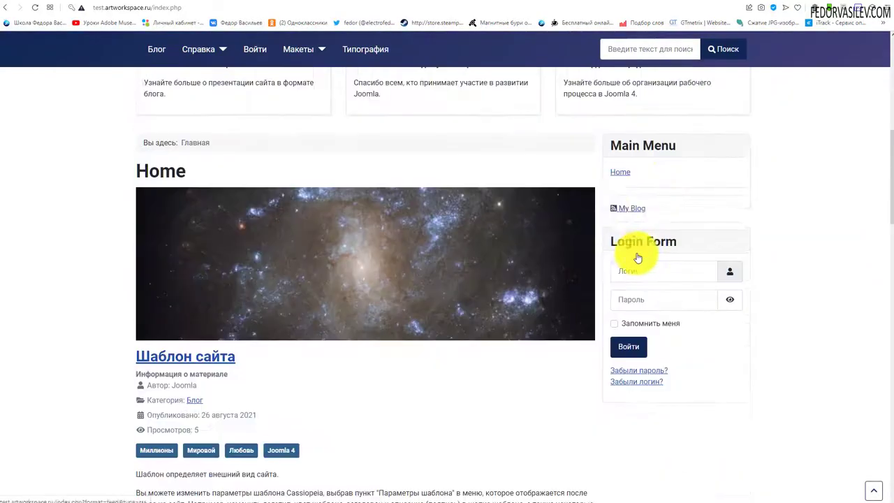
scroll(396, 156, up, 10)
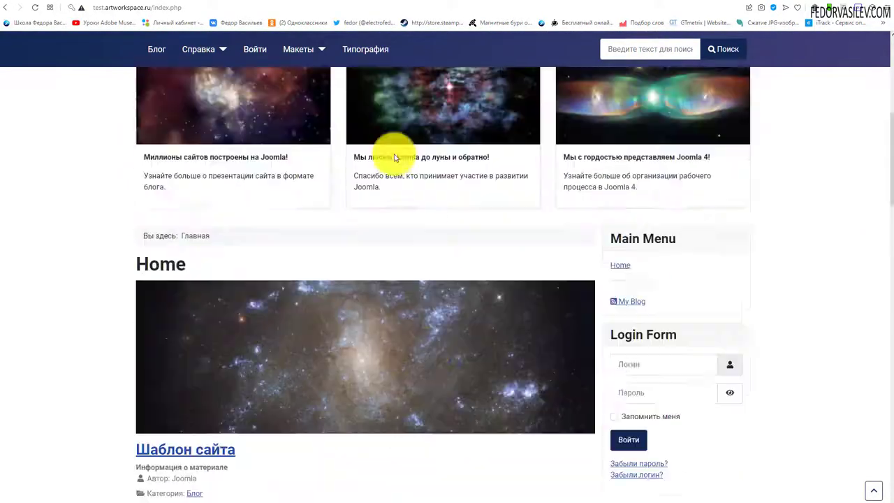
Step: Download the Helix Ultimate template package from JoomShaper's free templates page and save it as helixultimate_template_v2.0.2.zip
click(281, 2)
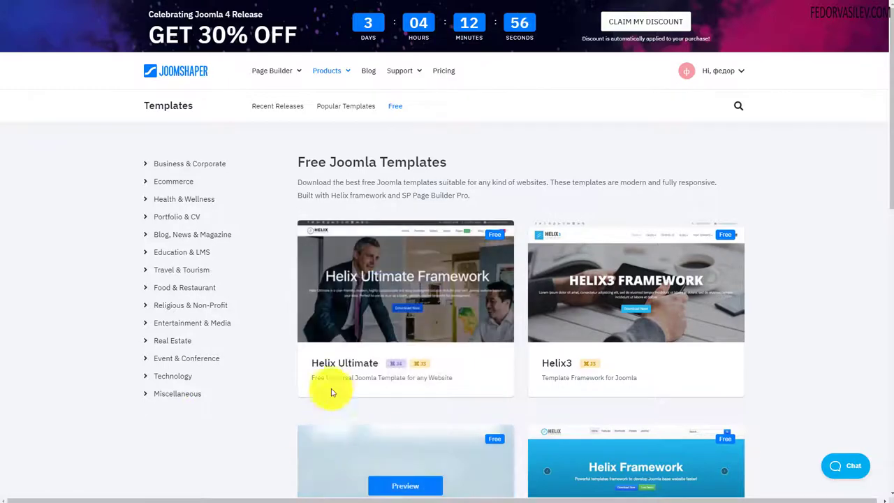
mouse_move(390, 314)
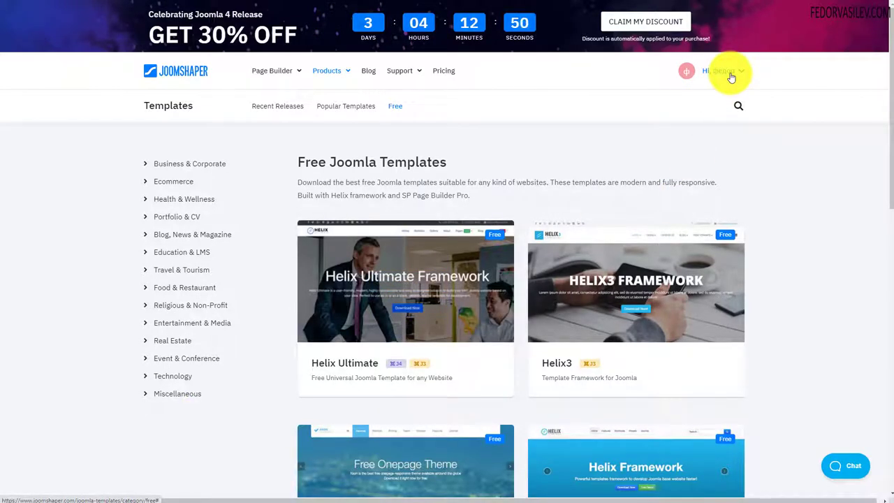
mouse_move(399, 343)
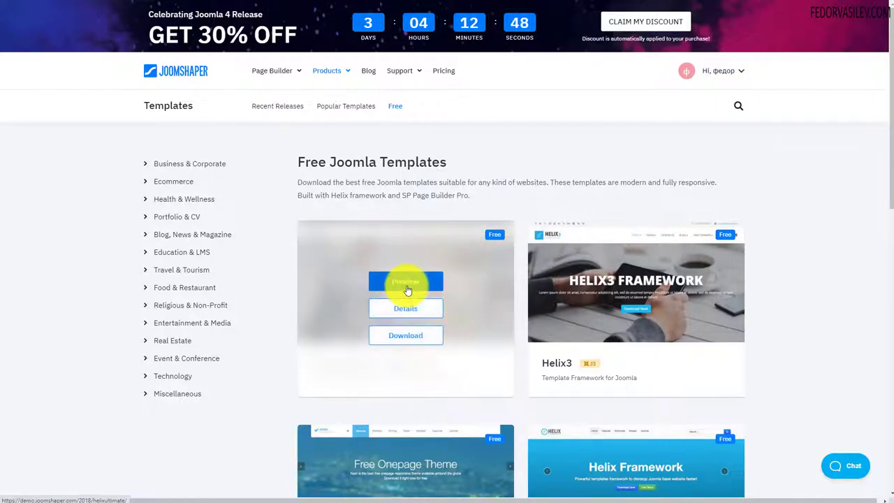
click(413, 341)
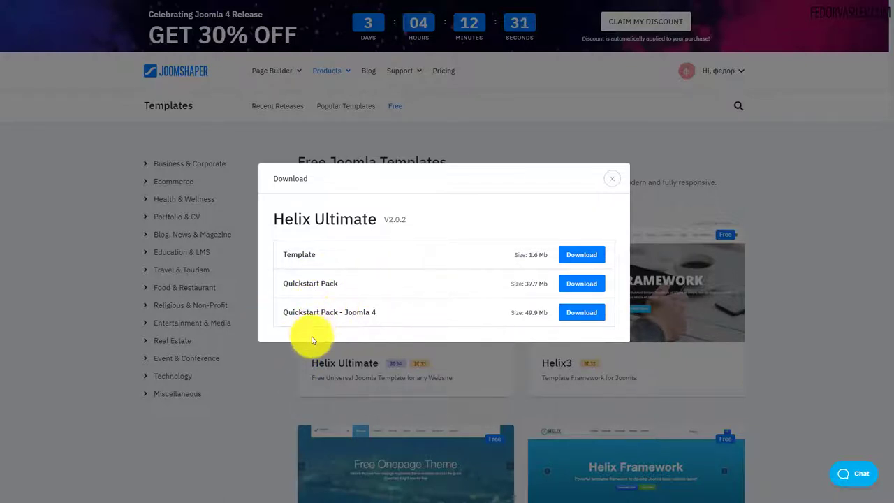
click(578, 256)
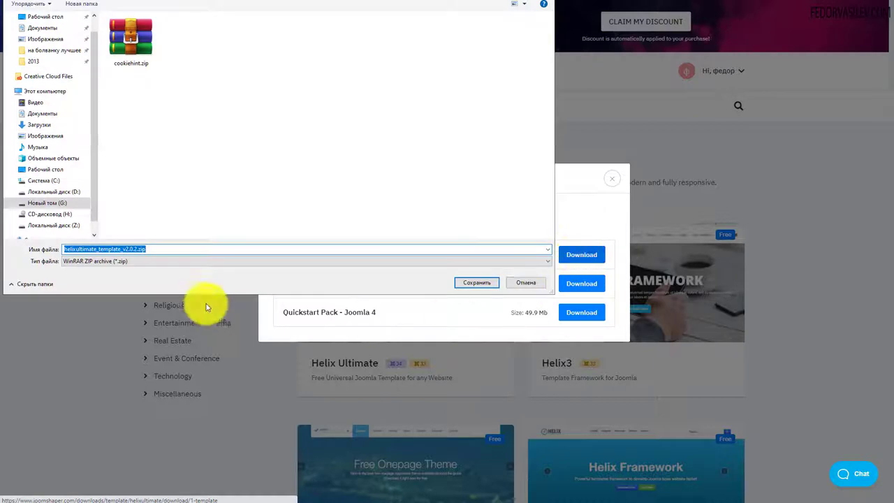
click(477, 283)
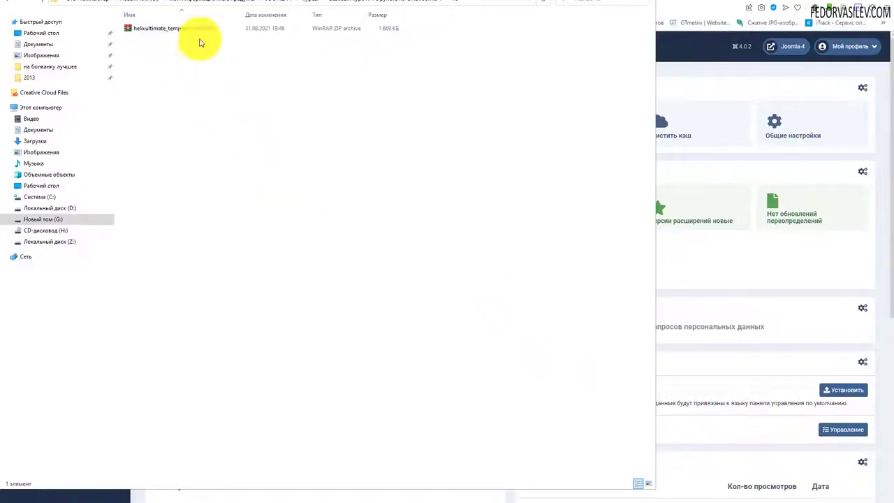
Step: Open helixultimate_template_v2.0.2.zip in WinRAR, select installer.xml in the archive, and close it
drag(244, 17, 389, 17)
click(200, 31)
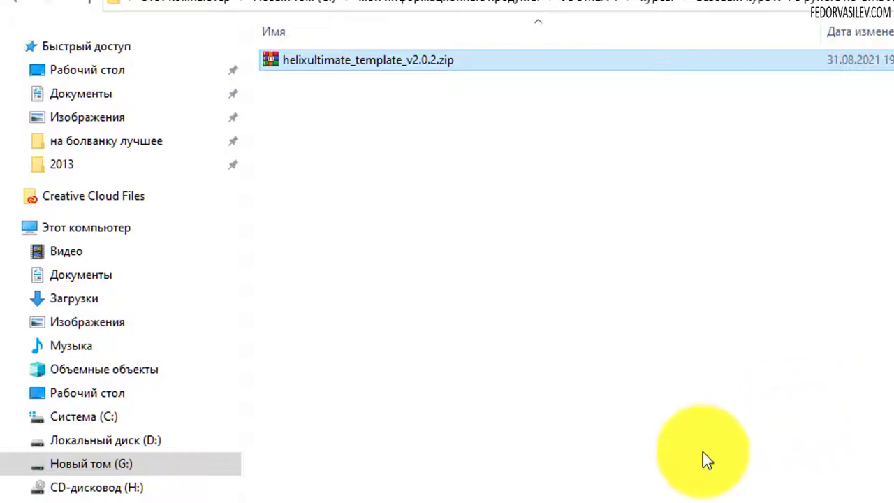
right_click(383, 57)
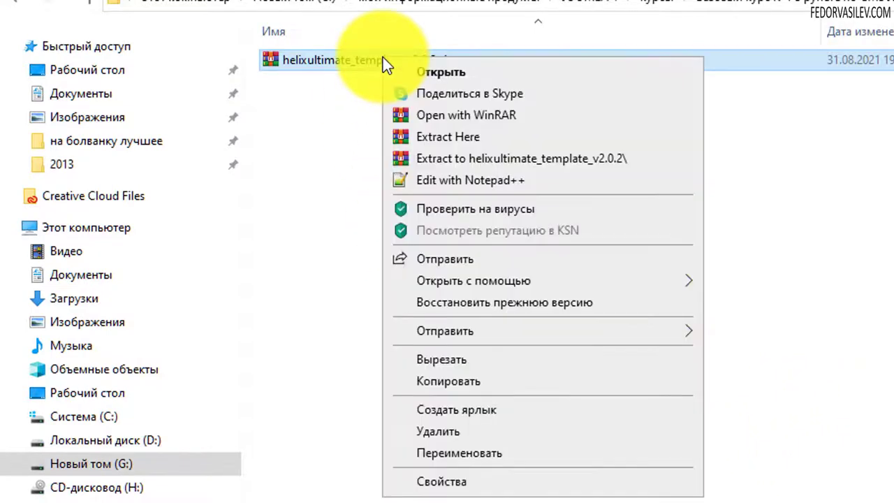
click(441, 119)
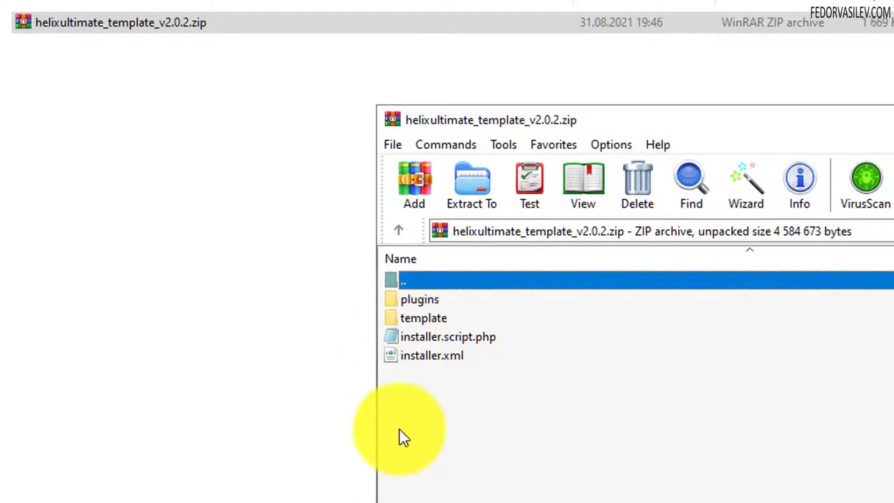
click(405, 360)
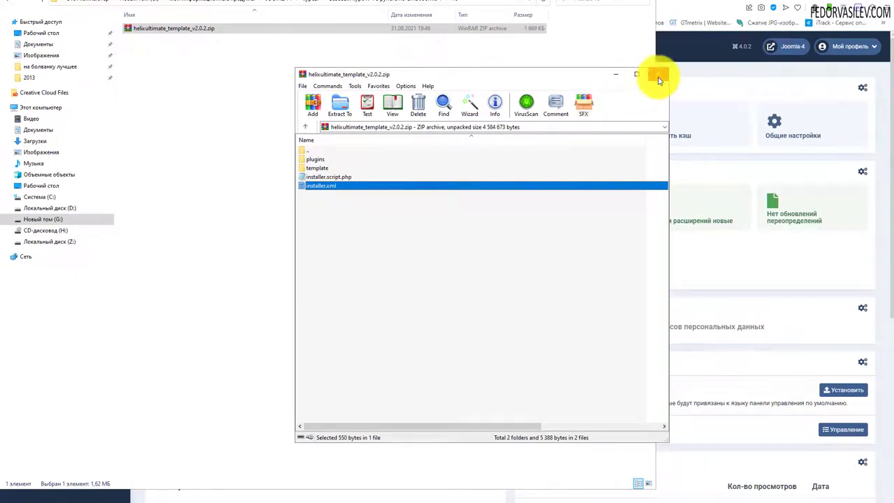
click(659, 77)
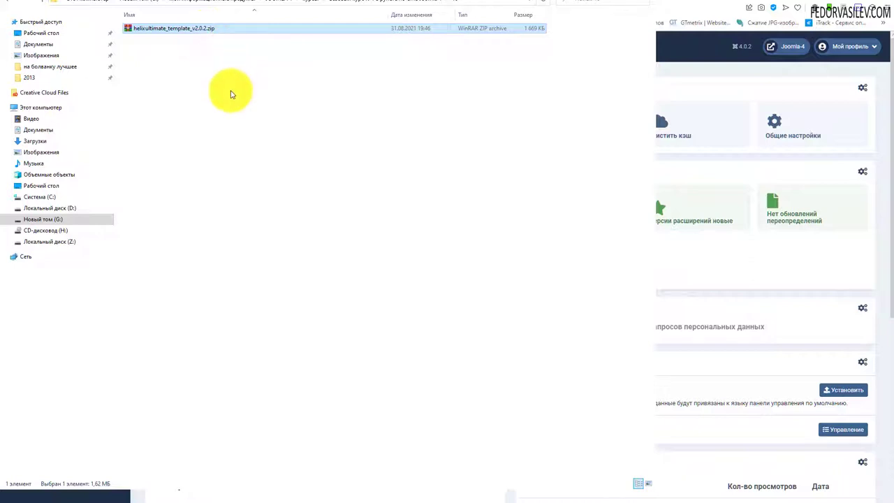
Step: Reopen the template archive in WinRAR to check its plugins and template folders, and close it
right_click(178, 35)
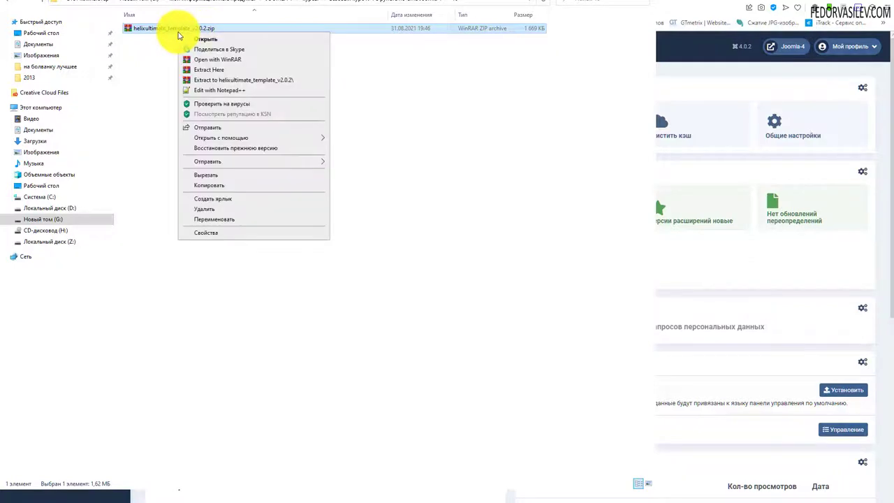
click(207, 61)
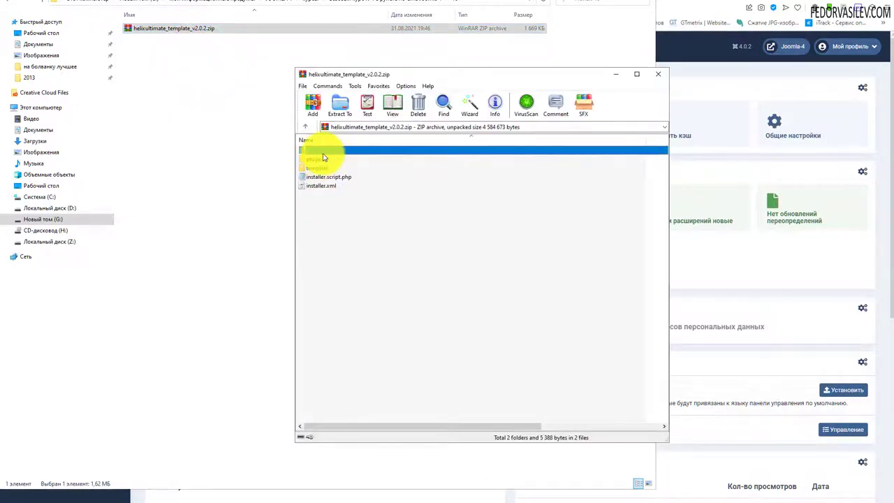
click(658, 73)
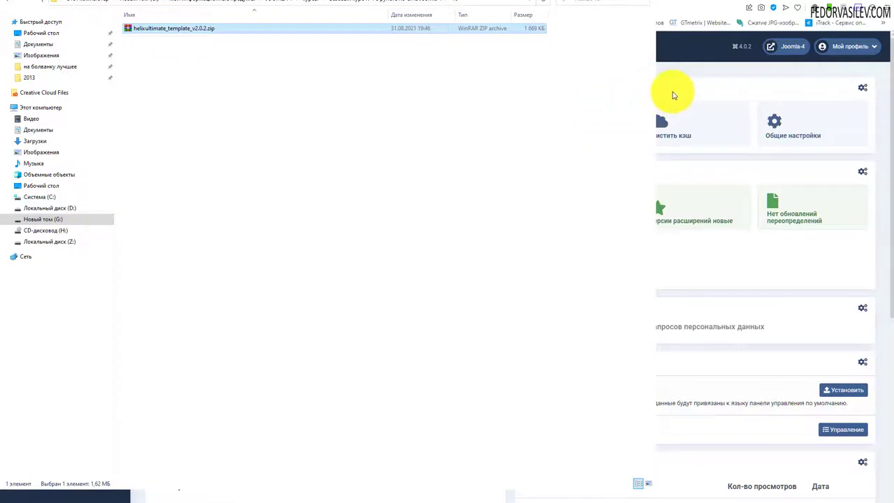
Step: Return to the Joomla control panel in the browser and open the extension installation page for uploading a package file
click(675, 98)
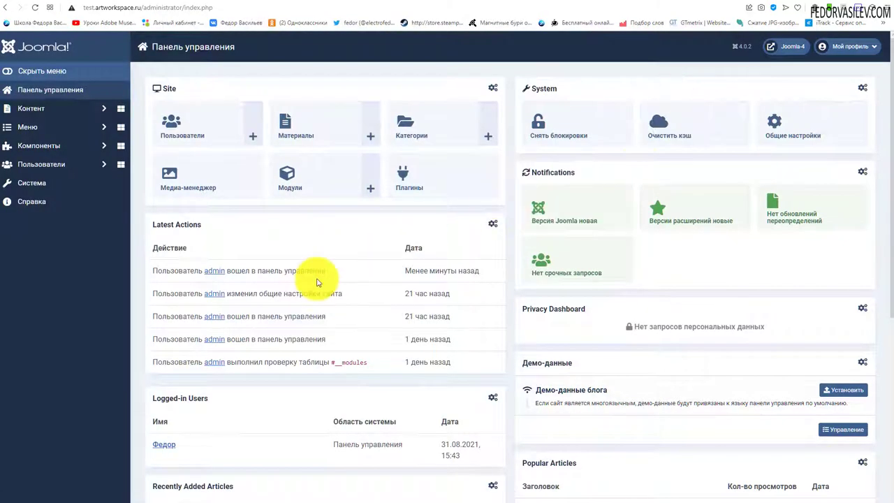
click(28, 186)
click(186, 165)
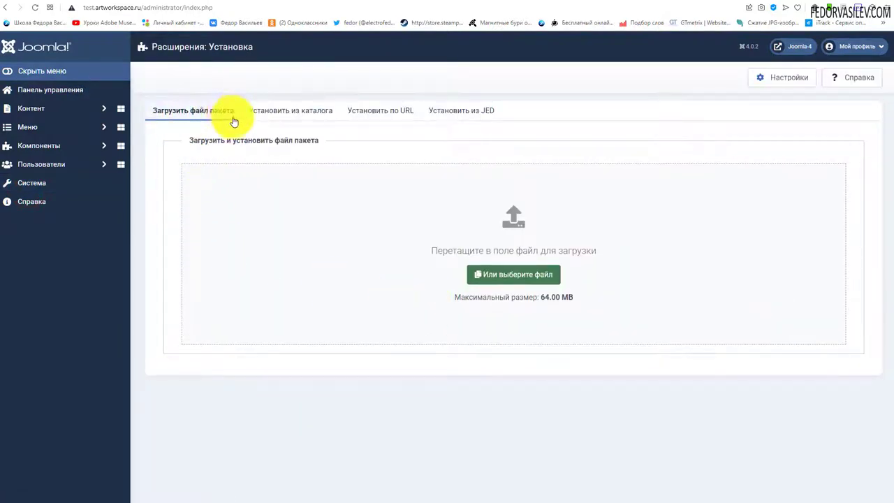
click(208, 113)
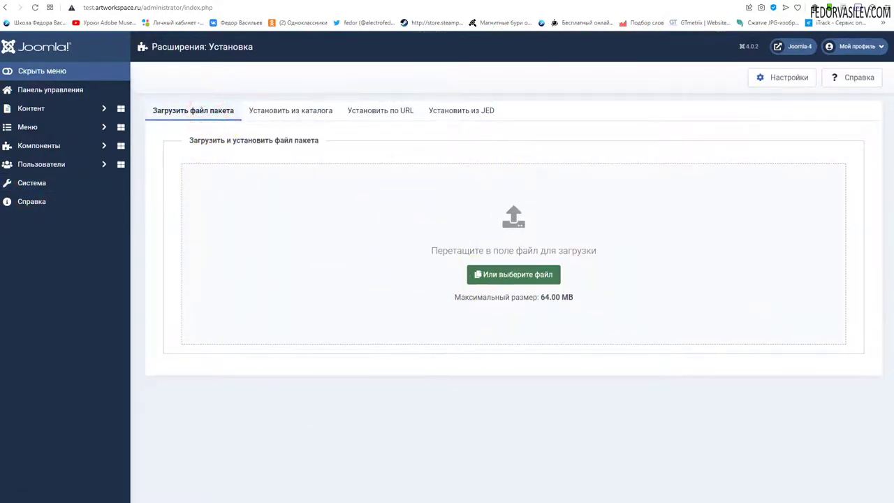
click(514, 275)
click(238, 155)
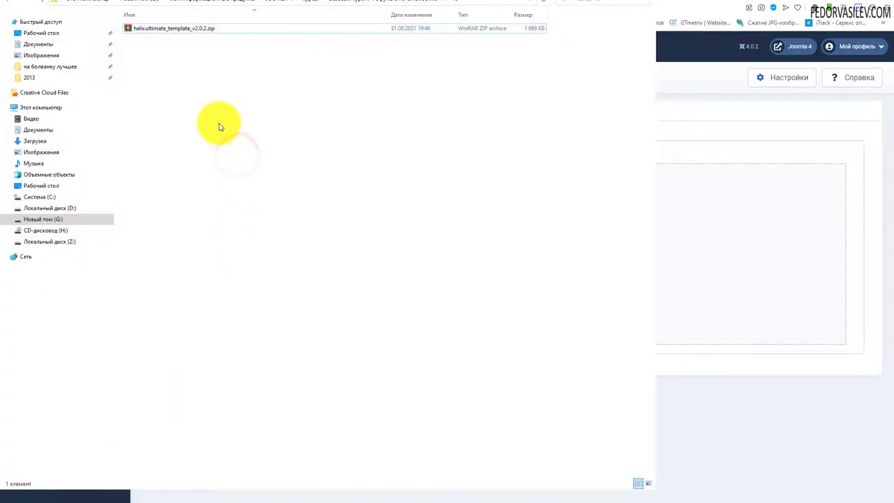
click(195, 31)
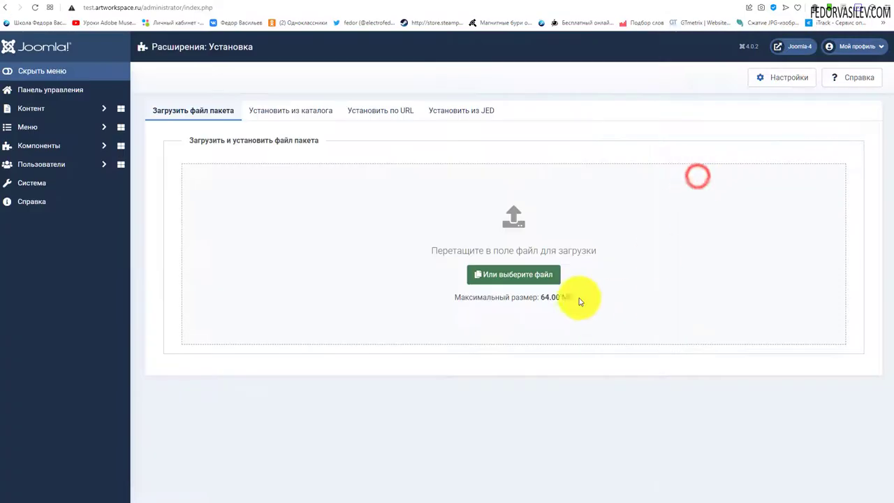
Step: Examine the maximum file size allowed for package uploads on the extension installation page
drag(573, 296, 541, 297)
click(503, 316)
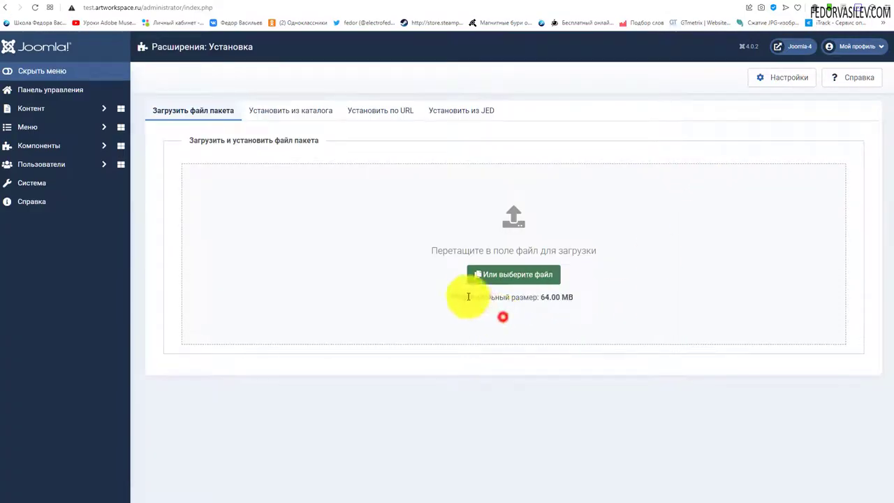
drag(482, 297, 569, 299)
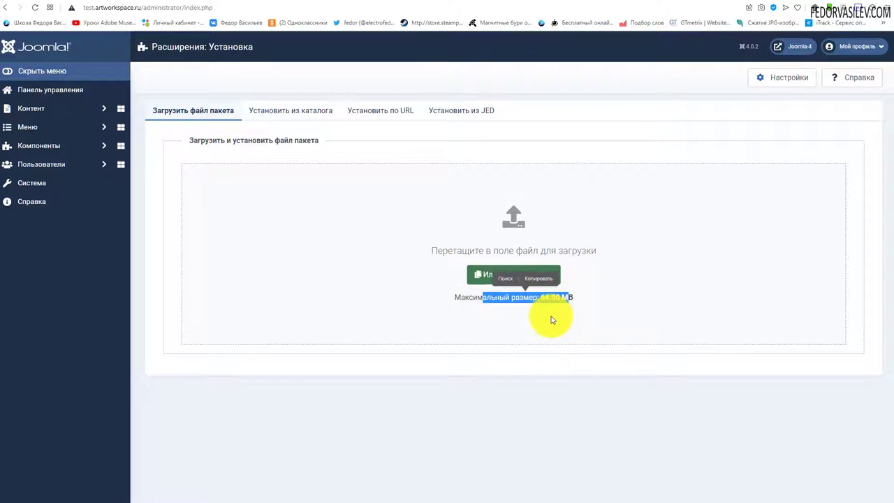
click(551, 319)
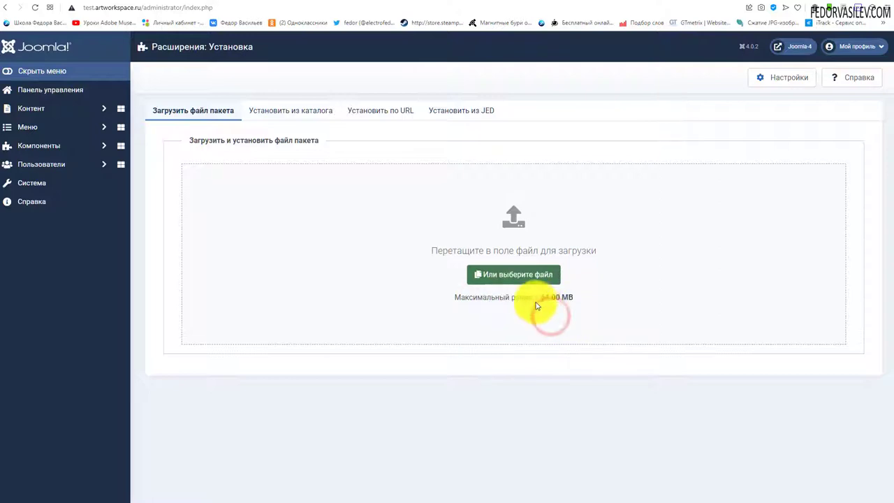
drag(522, 297, 562, 323)
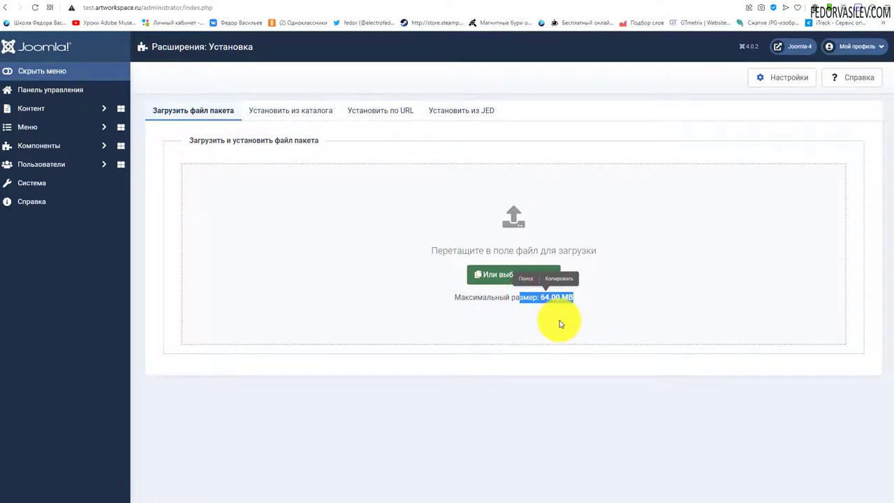
click(548, 319)
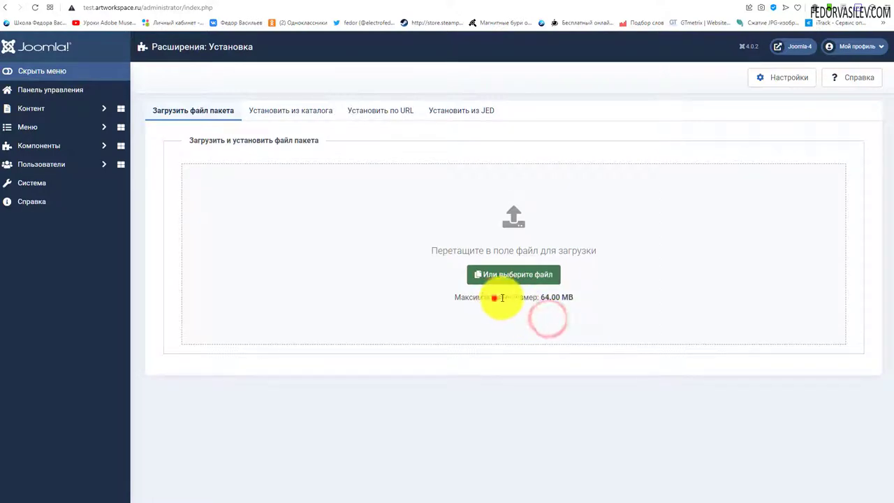
drag(494, 298, 565, 322)
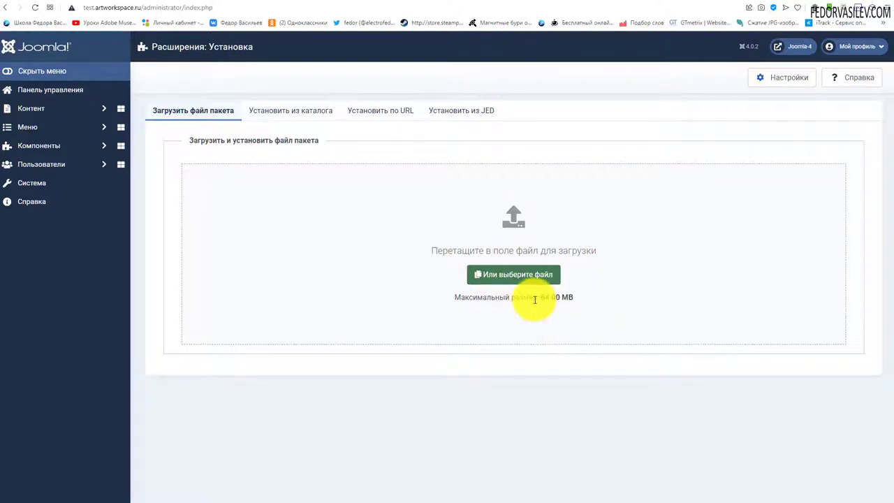
drag(534, 300, 571, 297)
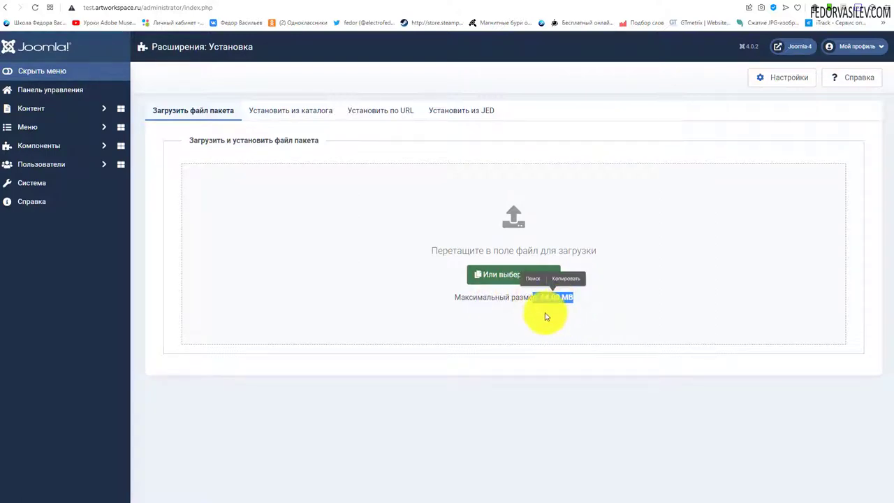
click(538, 299)
drag(575, 297, 525, 298)
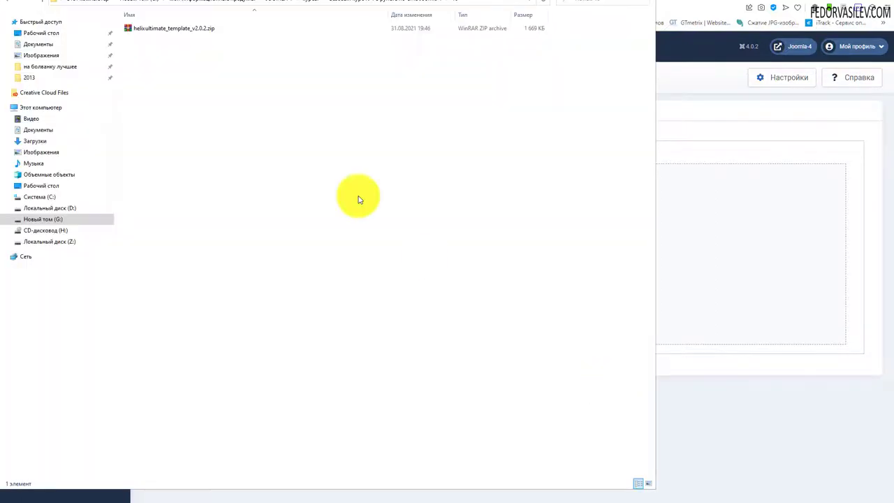
Step: Upload and install helixultimate_template_v2.0.2.zip from its folder through the package upload area
click(497, 275)
click(183, 28)
drag(183, 28, 754, 253)
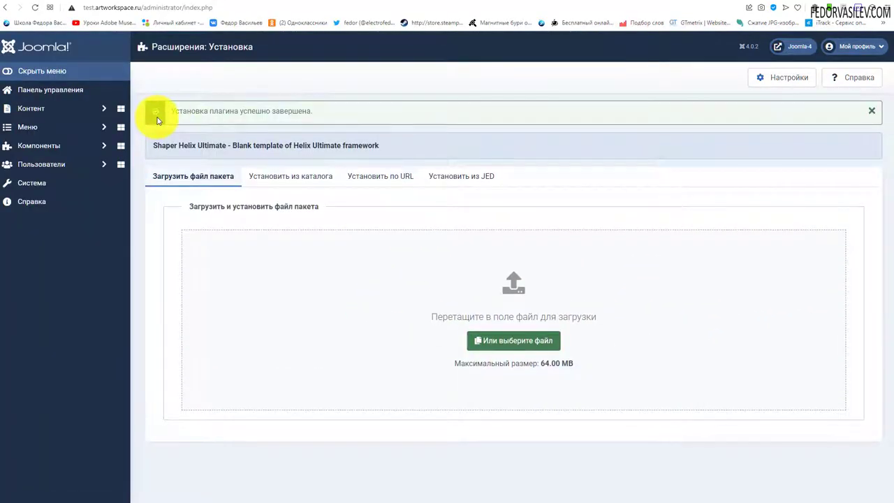
drag(177, 112, 339, 114)
click(336, 114)
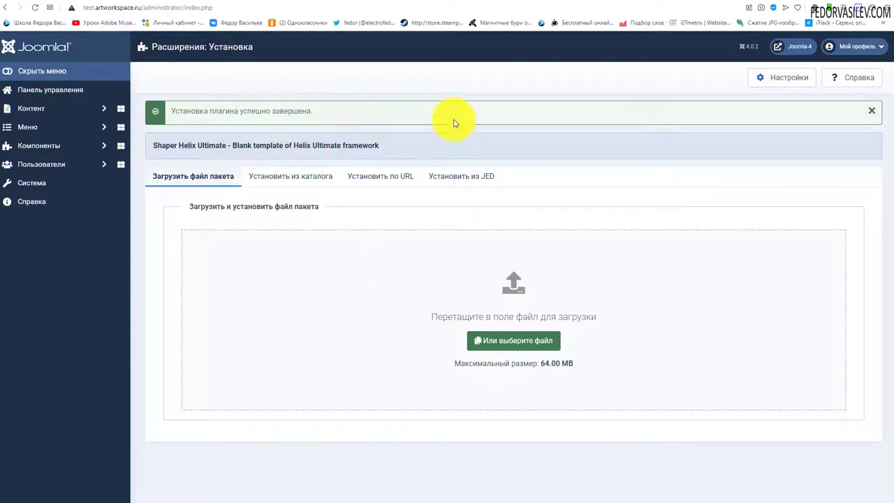
Step: Check the public site's home page from banner to articles, and return to the Joomla control panel
click(363, 2)
scroll(373, 228, down, 15)
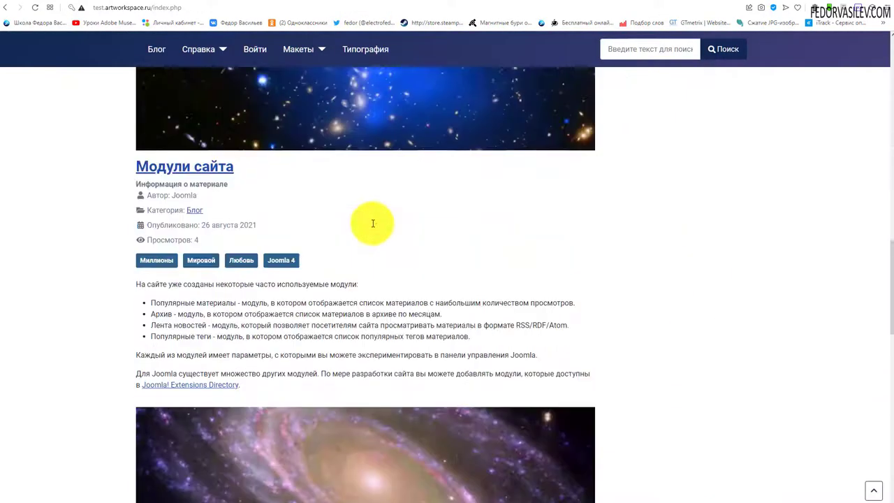
scroll(372, 226, up, 15)
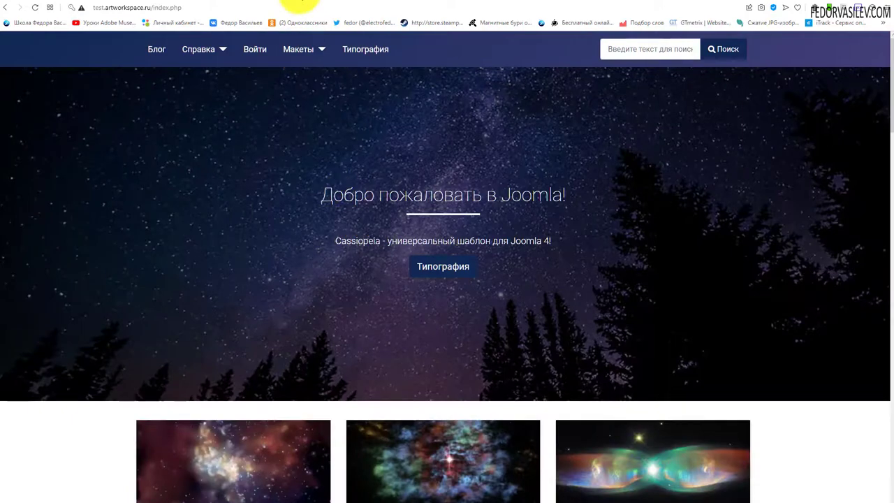
click(289, 2)
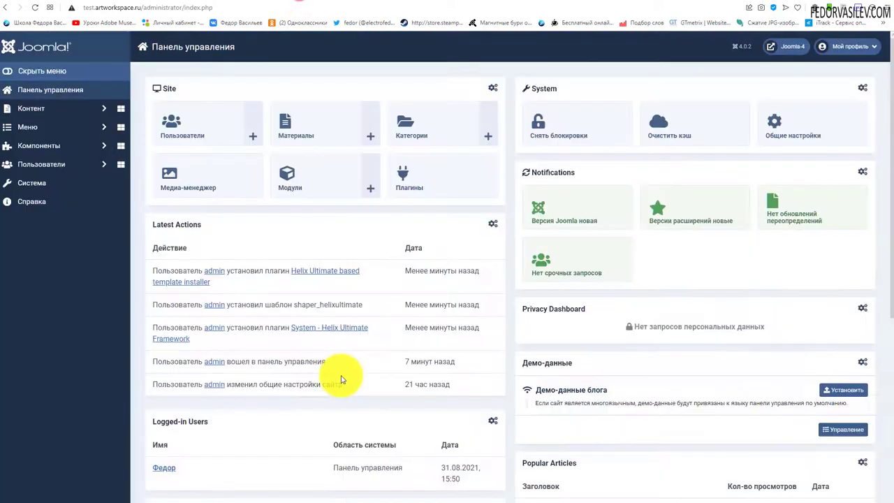
Step: Open the plugin list and sort the plugins by ID in descending order
click(412, 176)
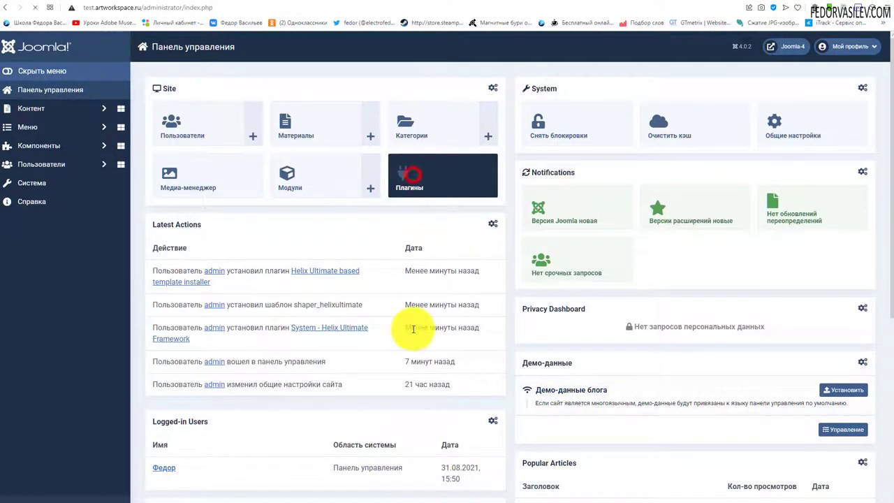
click(849, 140)
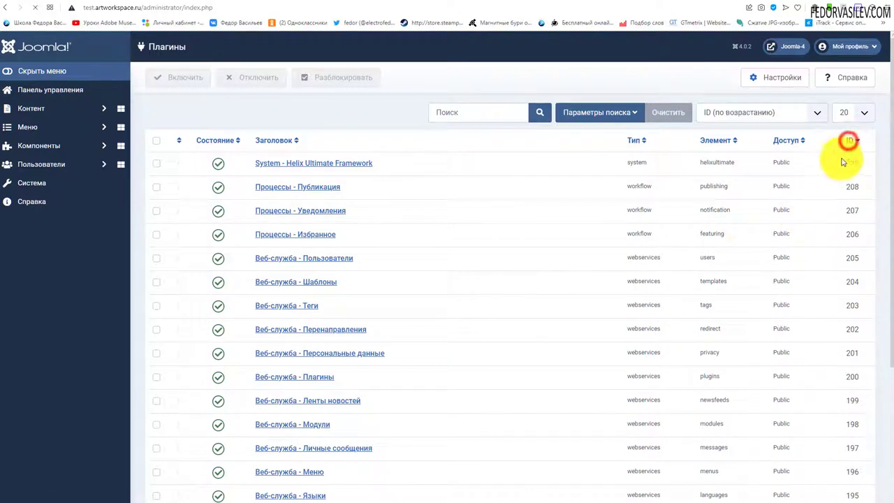
click(850, 142)
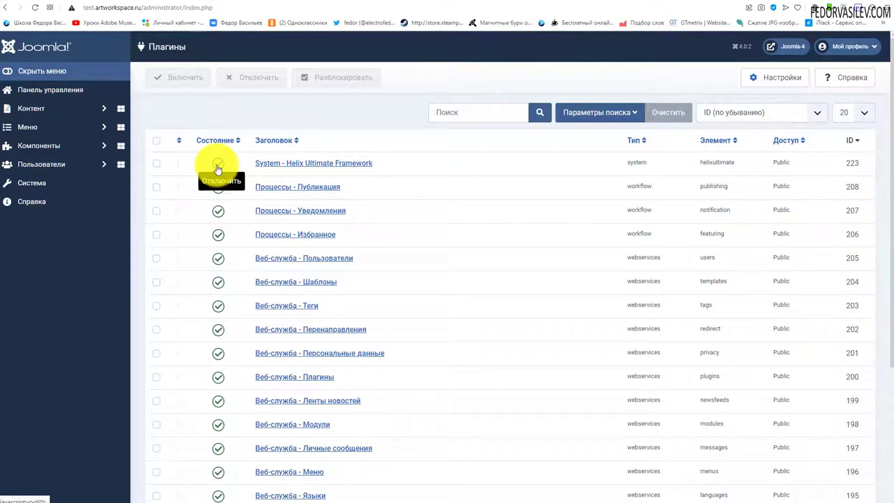
Step: Open the System - Helix Ultimate Framework plugin to check its status, and close it to return to the plugin list
click(282, 163)
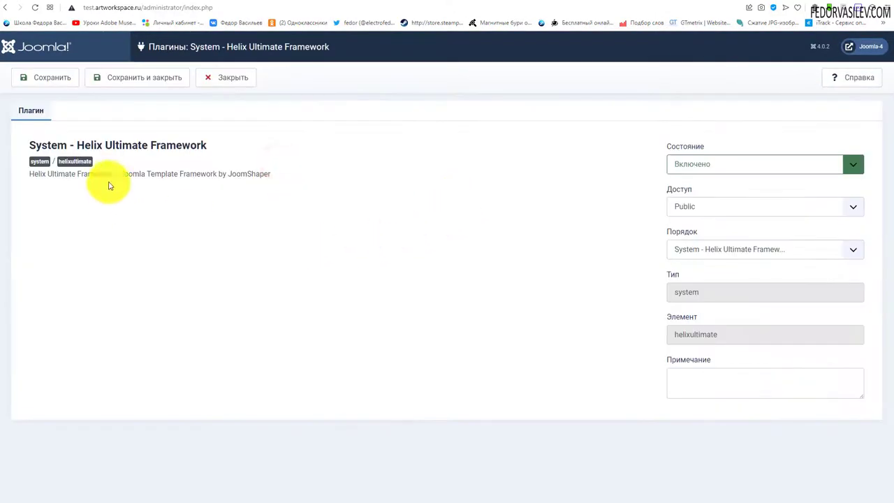
click(219, 82)
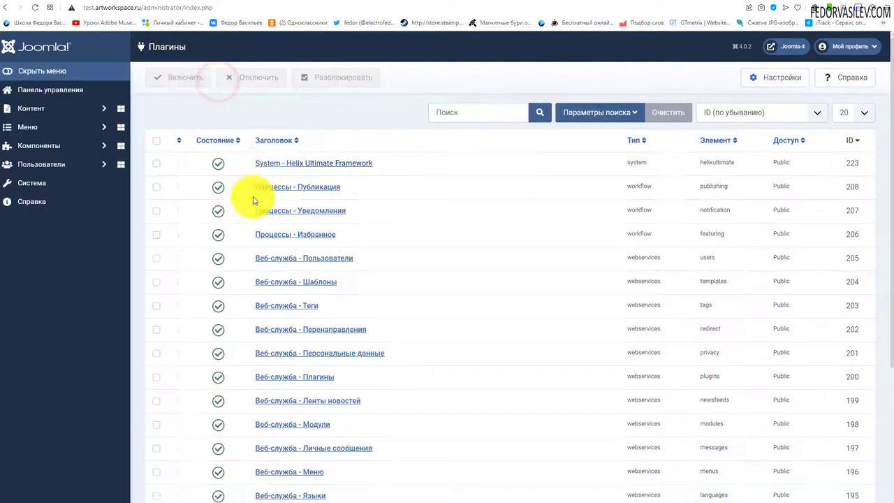
drag(390, 164, 253, 164)
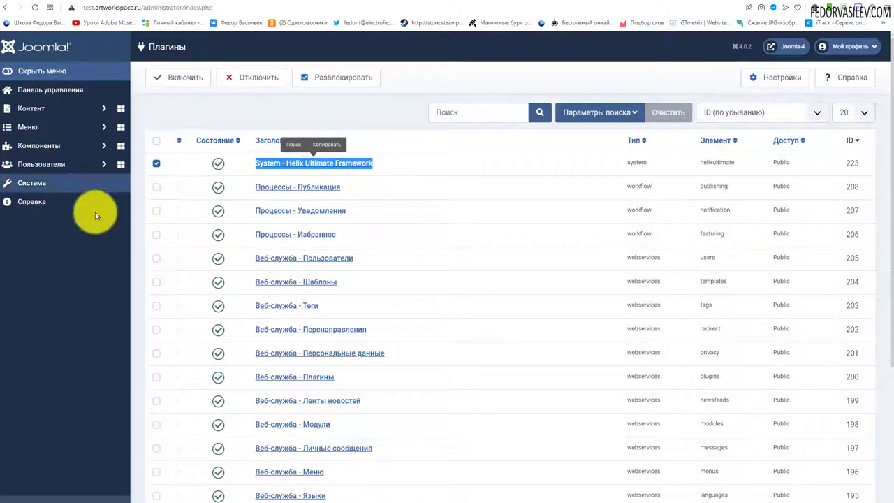
Step: Open the site template styles list and look over the public home page before returning to the list
click(61, 184)
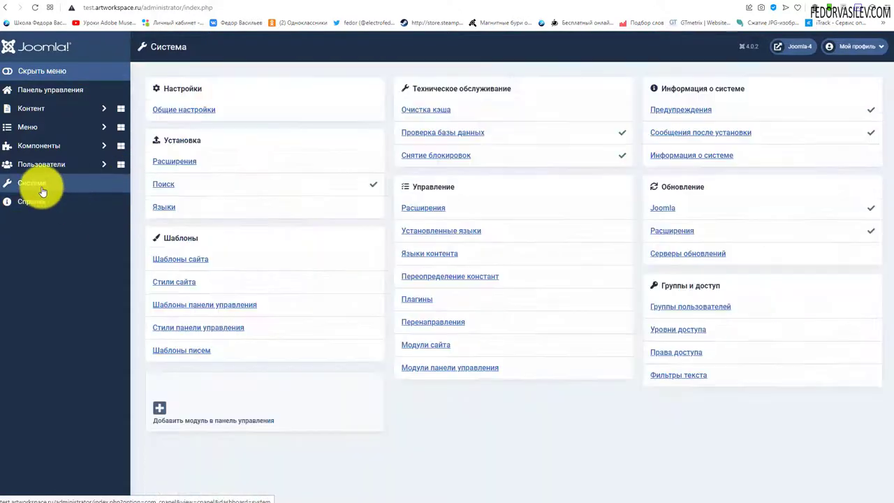
click(175, 286)
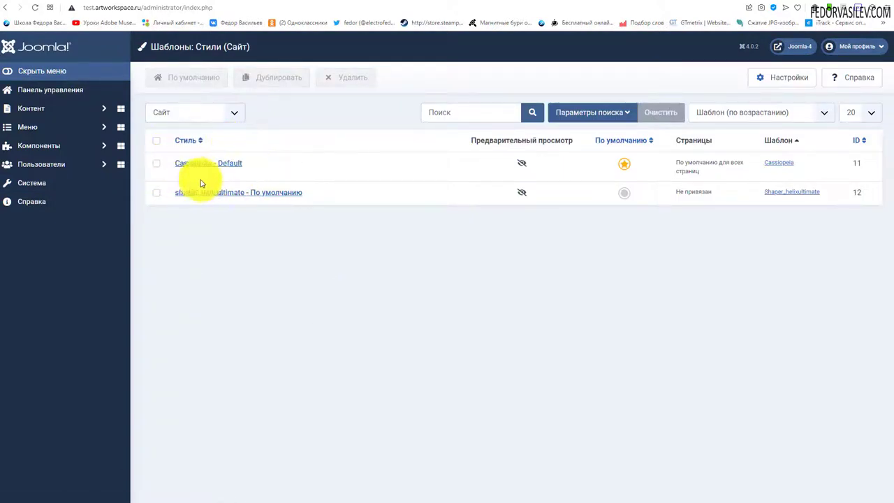
click(336, 4)
scroll(329, 224, down, 8)
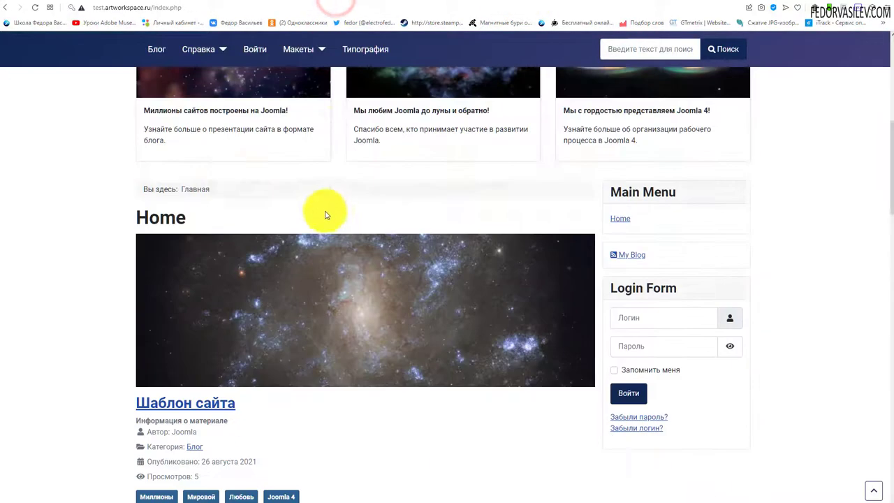
scroll(324, 212, up, 8)
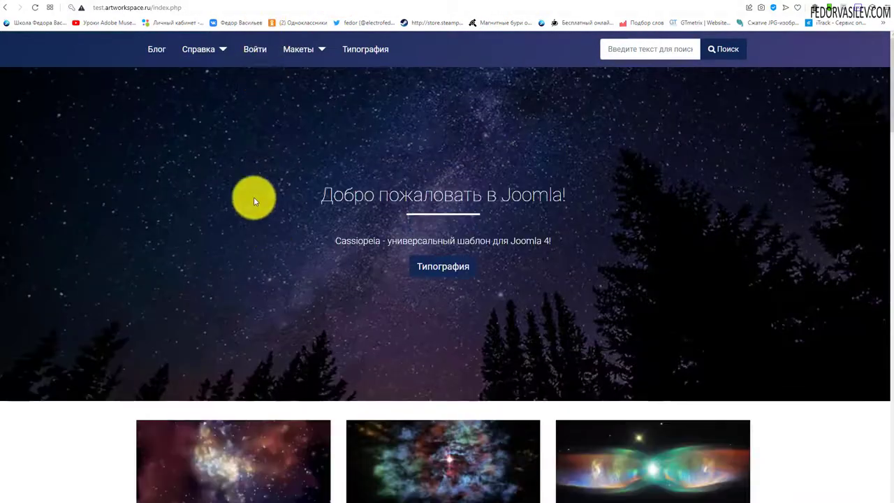
click(275, 3)
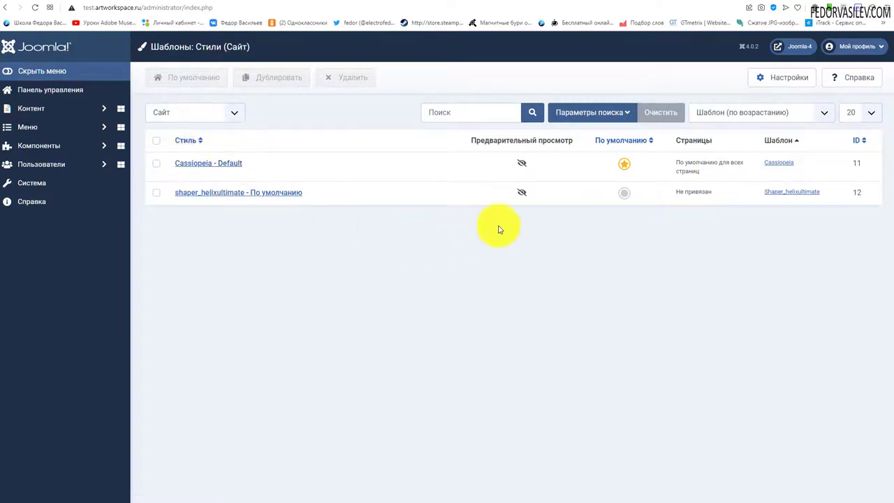
Step: Set the shaper_helixultimate style as the default site template style
click(623, 197)
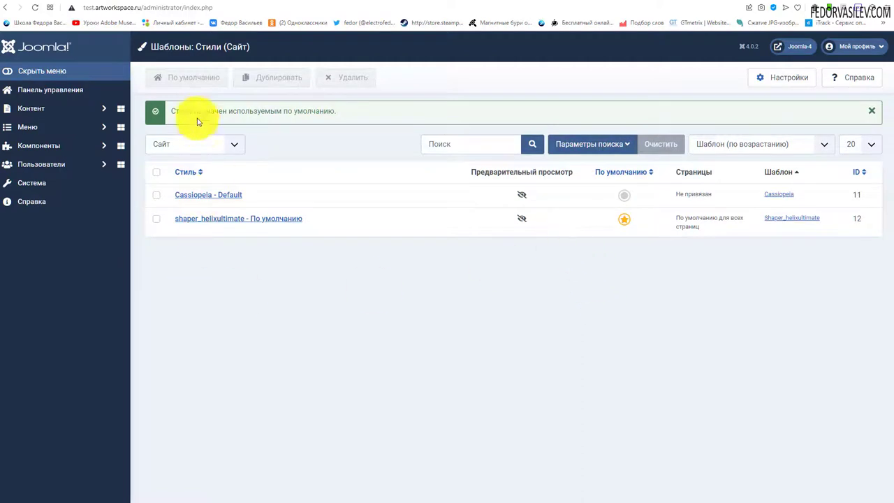
drag(198, 112, 253, 113)
click(241, 298)
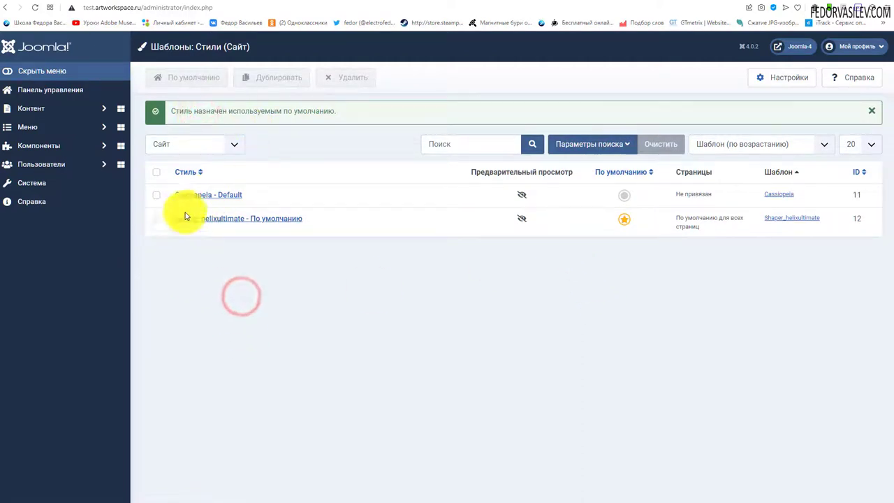
Step: Examine the public home page with the Helix Ultimate template, checking the header, menu layout and articles down to the footer
key(ctrl+Tab)
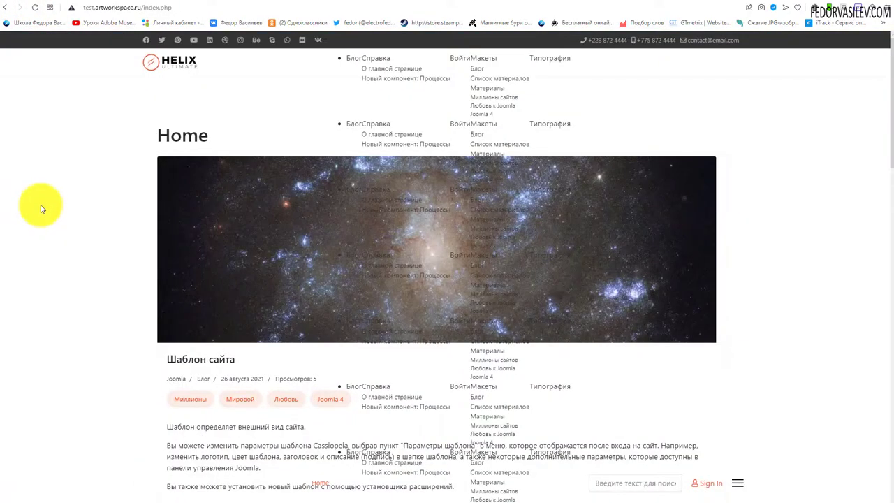
scroll(443, 120, down, 5)
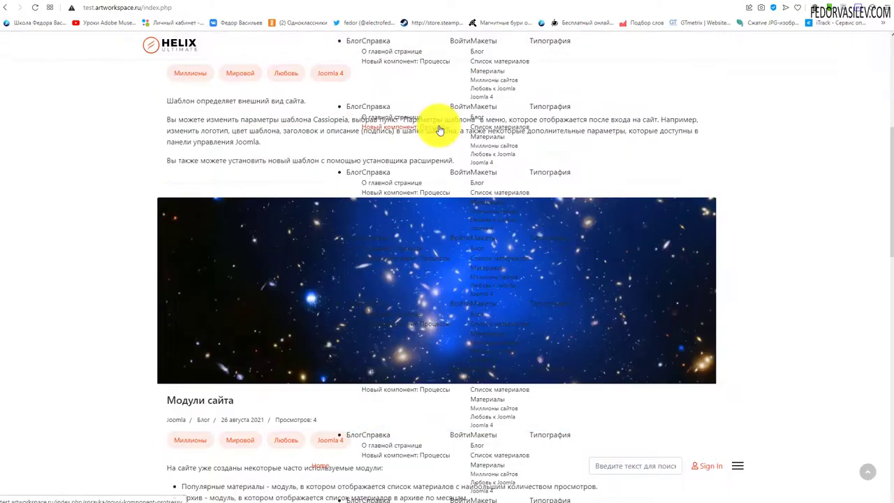
scroll(440, 130, down, 12)
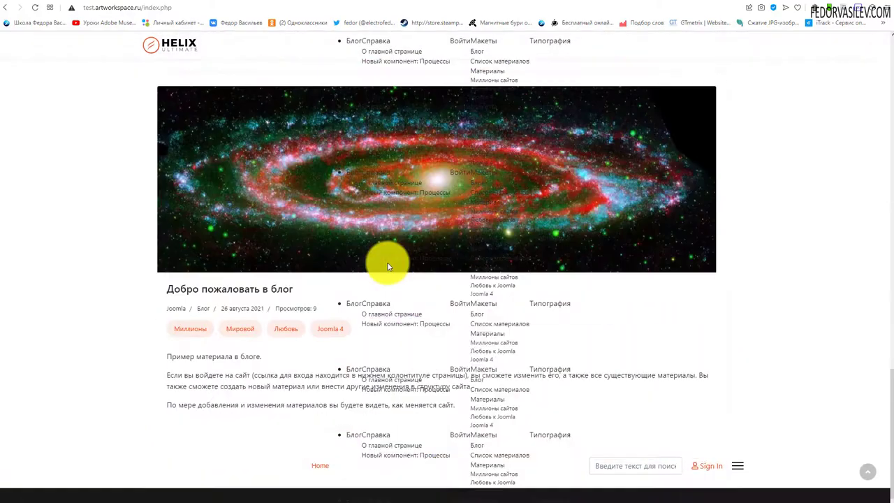
scroll(300, 459, up, 15)
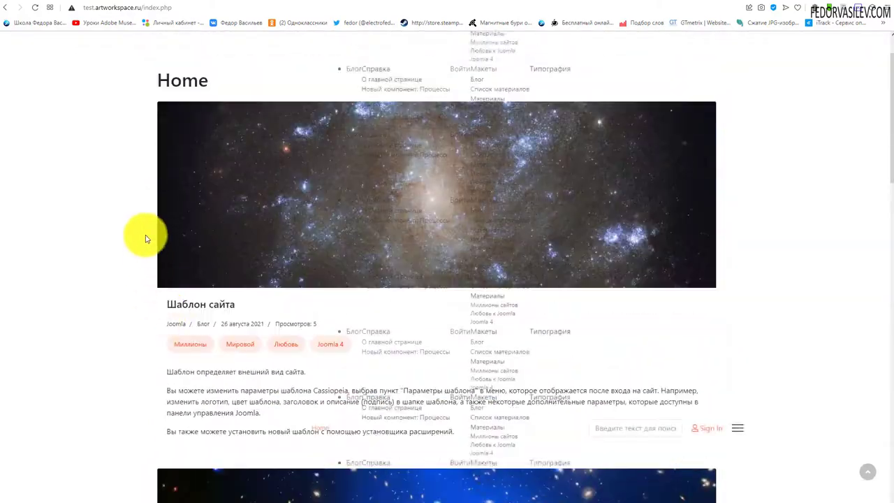
scroll(359, 219, down, 1)
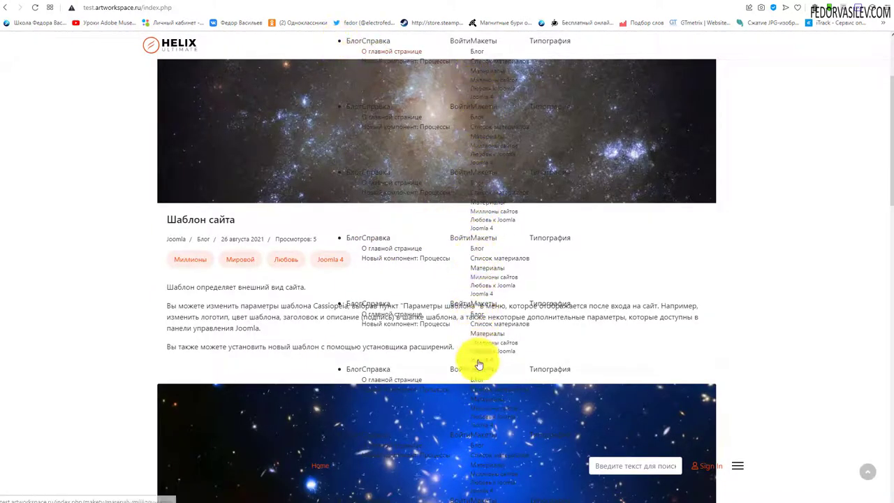
scroll(437, 349, up, 2)
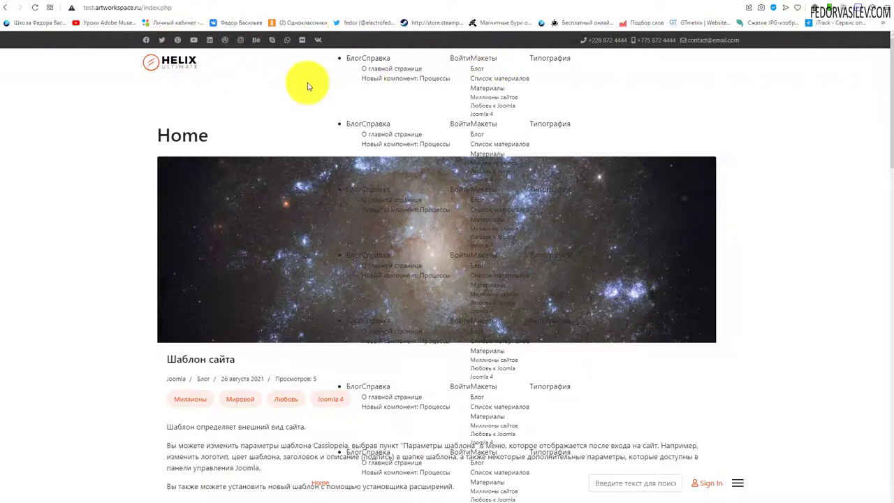
scroll(373, 203, down, 2)
scroll(373, 203, down, 10)
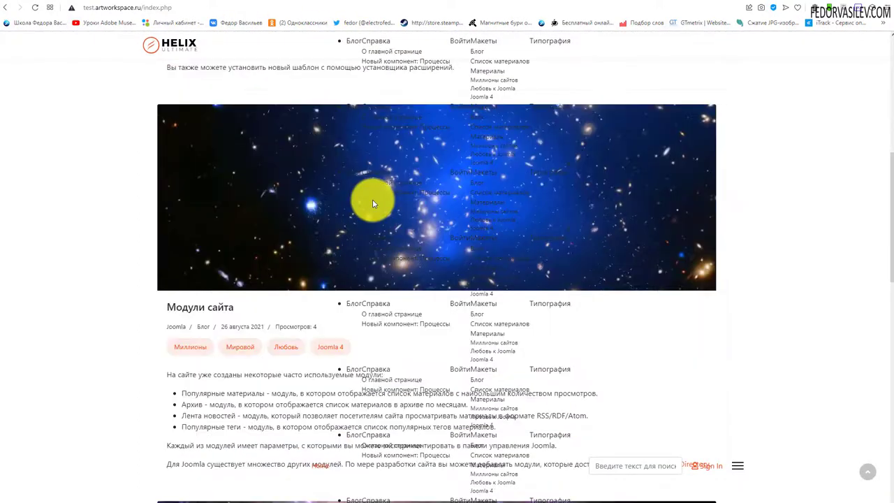
scroll(499, 248, up, 10)
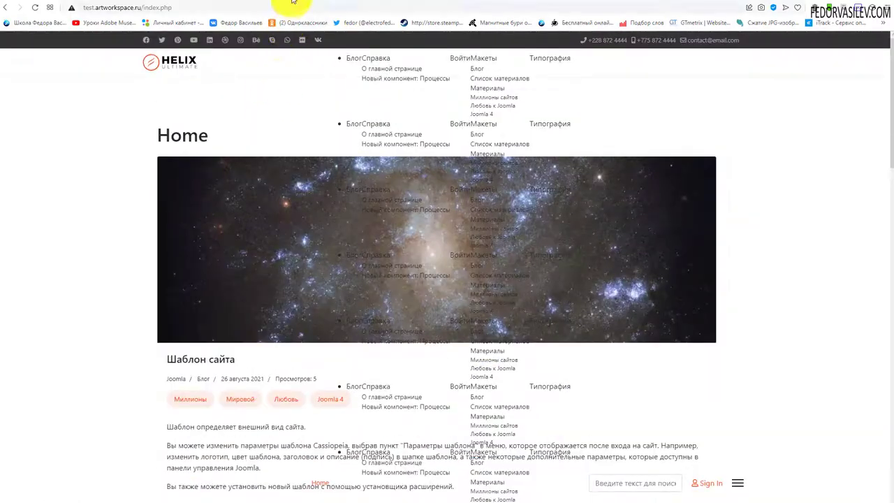
Step: Open the template options of the shaper_helixultimate style and reposition the floating settings toolbar over the page preview
click(290, 2)
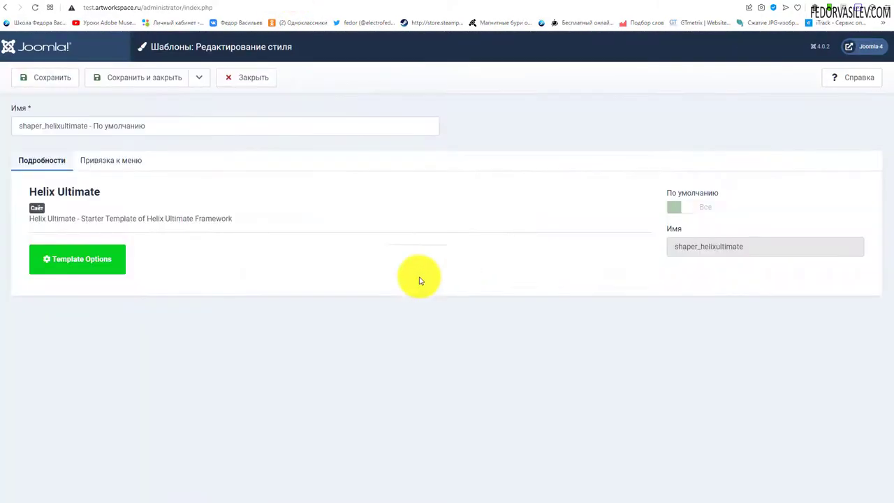
click(79, 257)
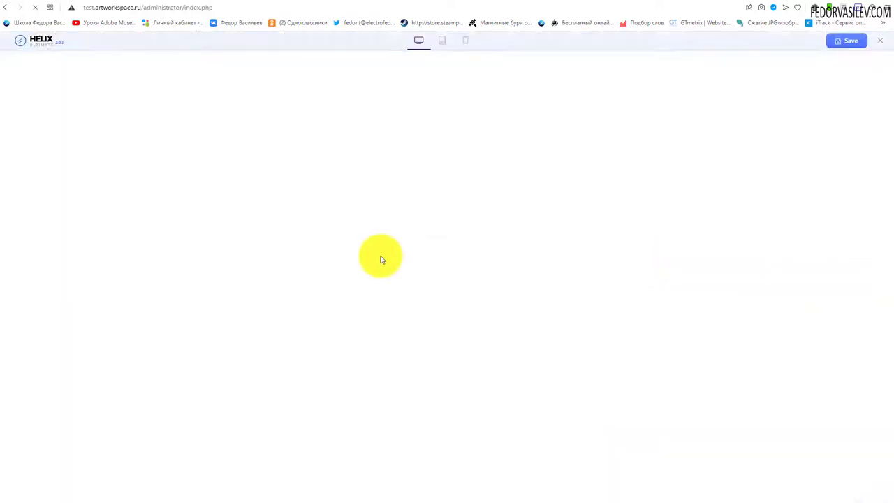
scroll(202, 182, down, 6)
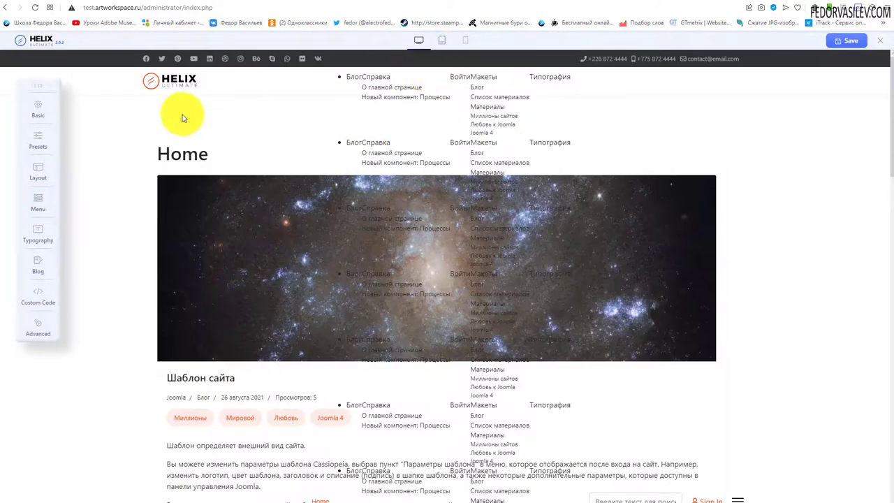
mouse_move(37, 84)
mouse_down()
mouse_move(35, 140)
mouse_move(45, 107)
mouse_move(28, 82)
mouse_up()
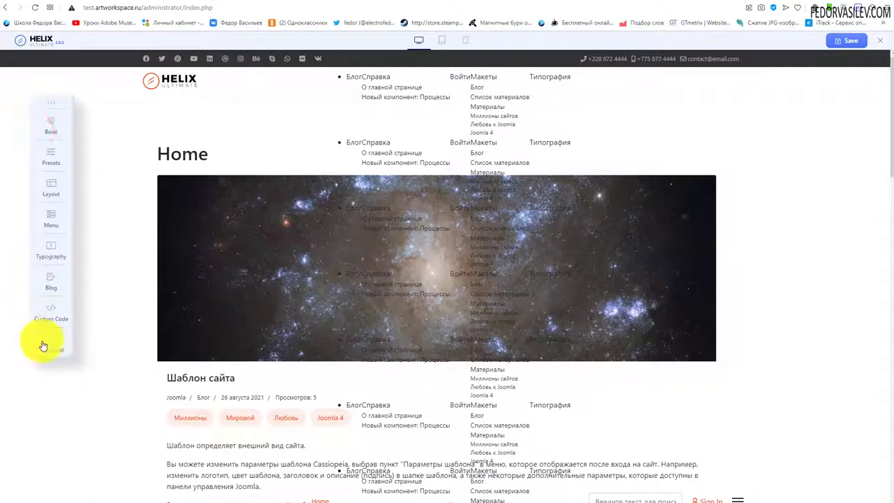
scroll(437, 391, down, 5)
scroll(424, 395, up, 5)
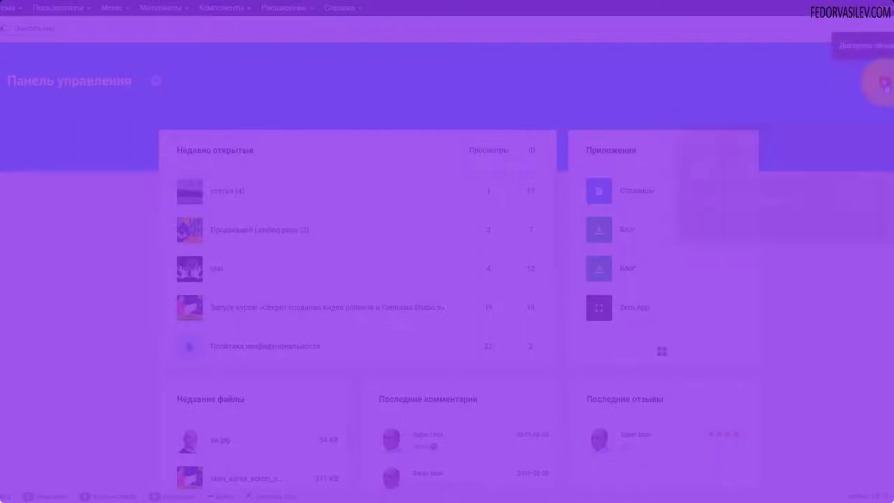
click(878, 83)
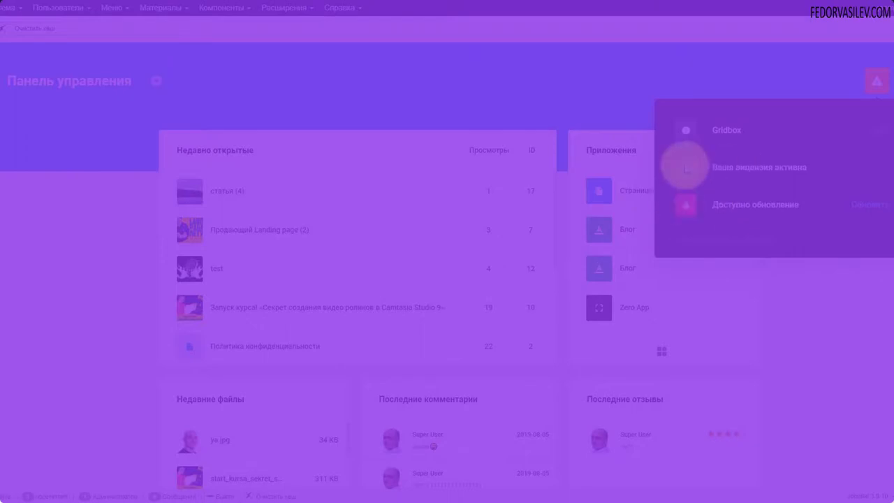
click(720, 140)
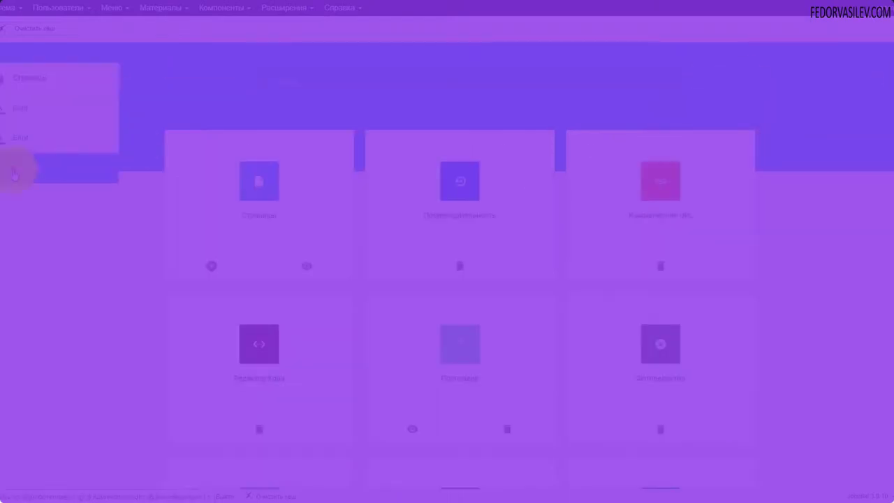